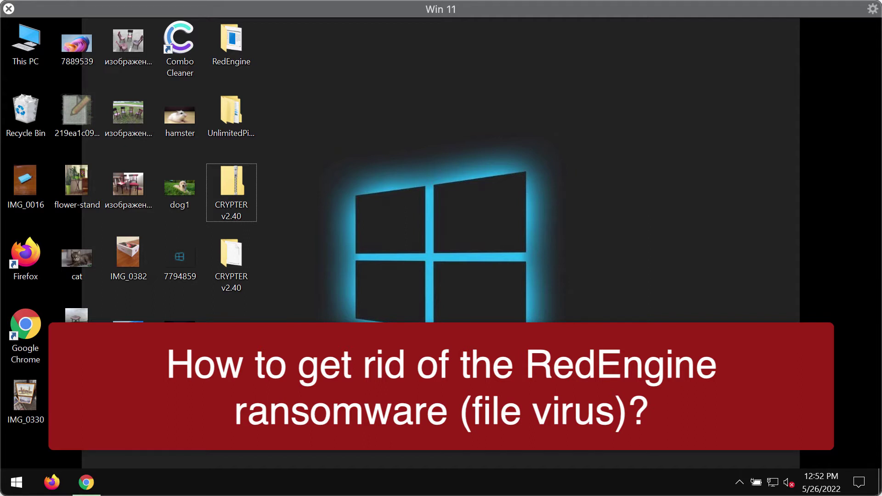
double_click(128, 241)
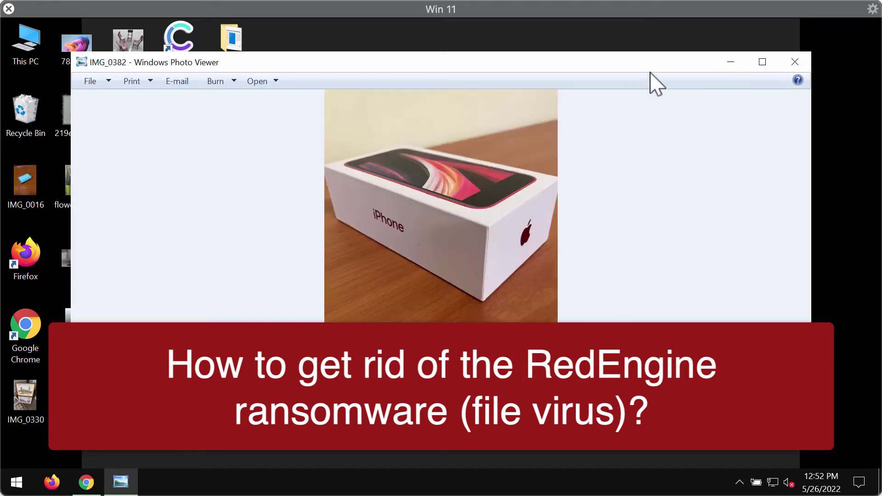
click(787, 57)
double_click(128, 186)
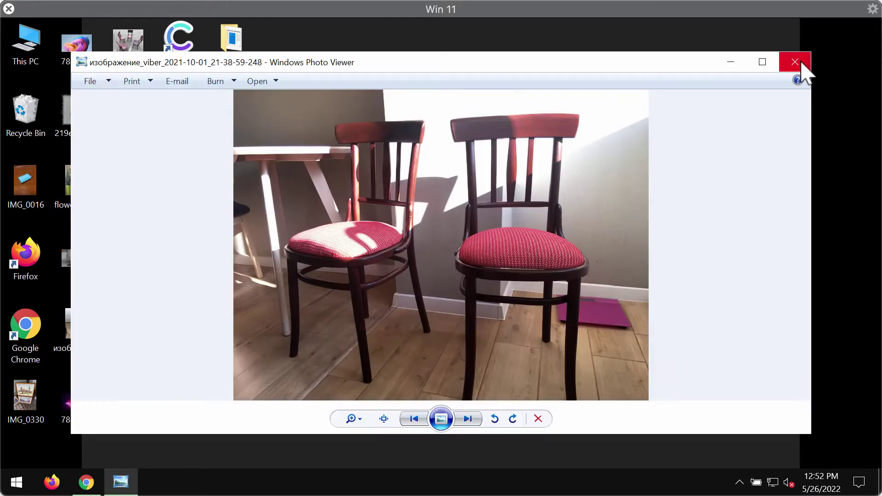
click(800, 63)
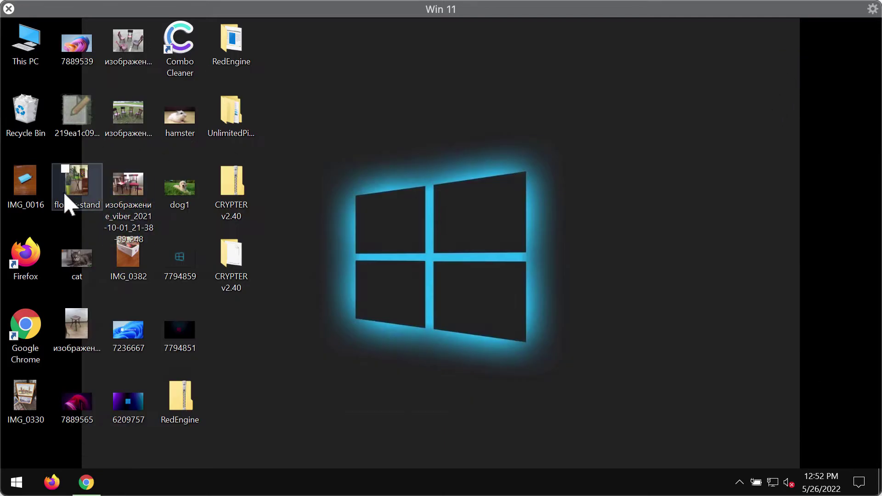
double_click(133, 114)
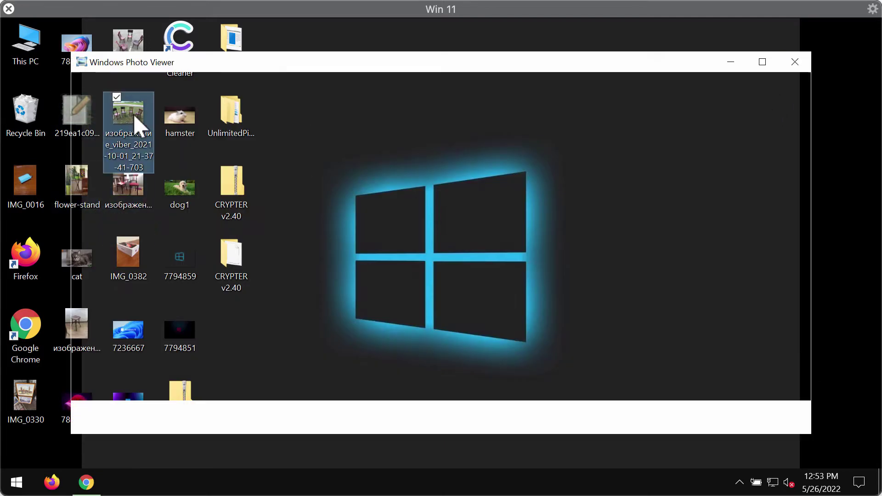
click(792, 63)
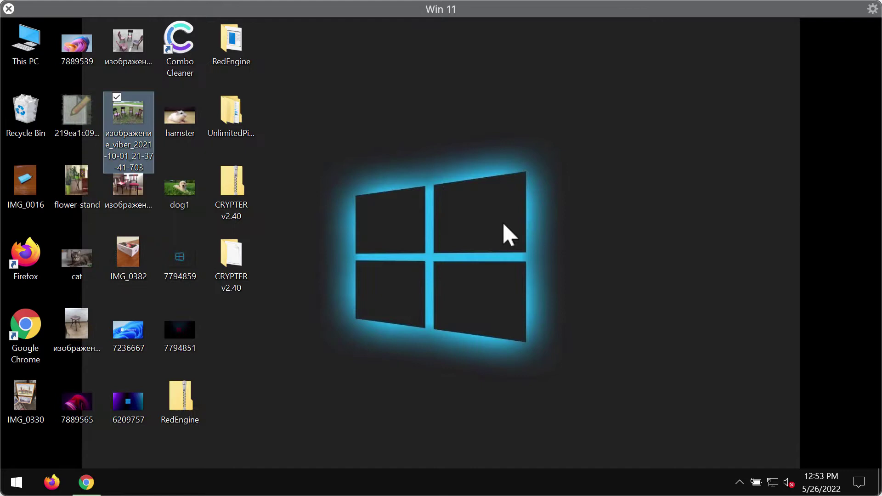
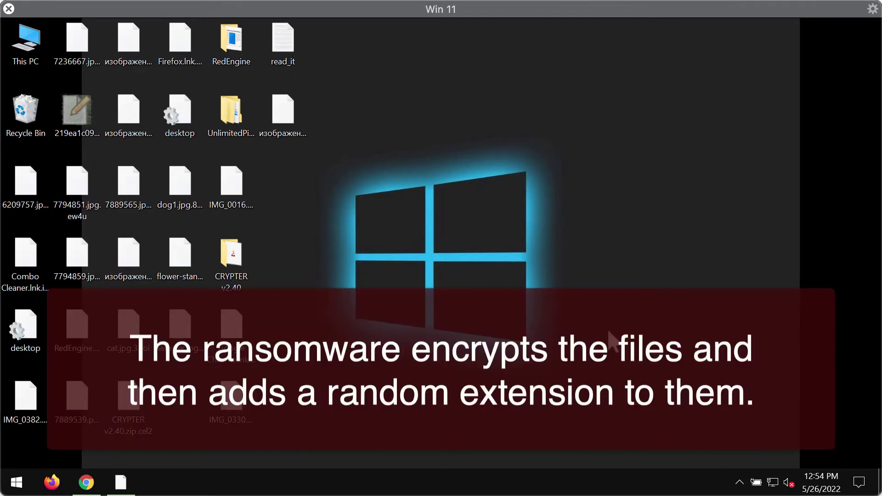
click(142, 117)
click(464, 188)
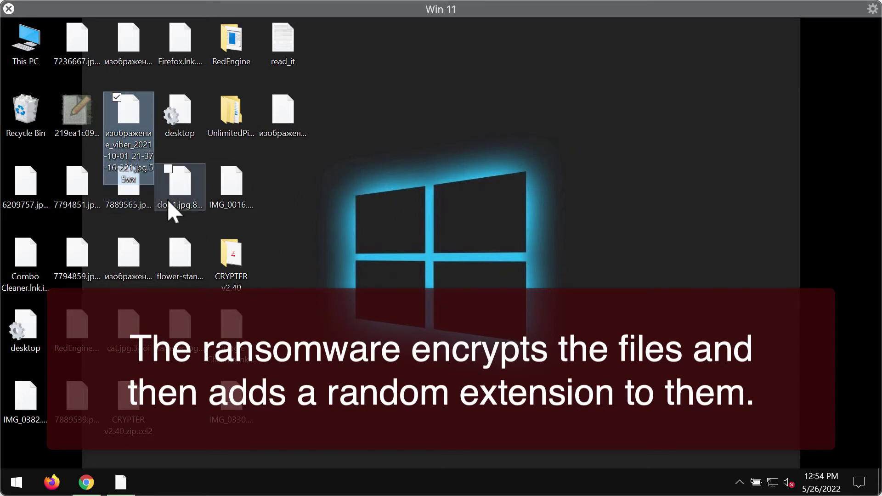
click(212, 187)
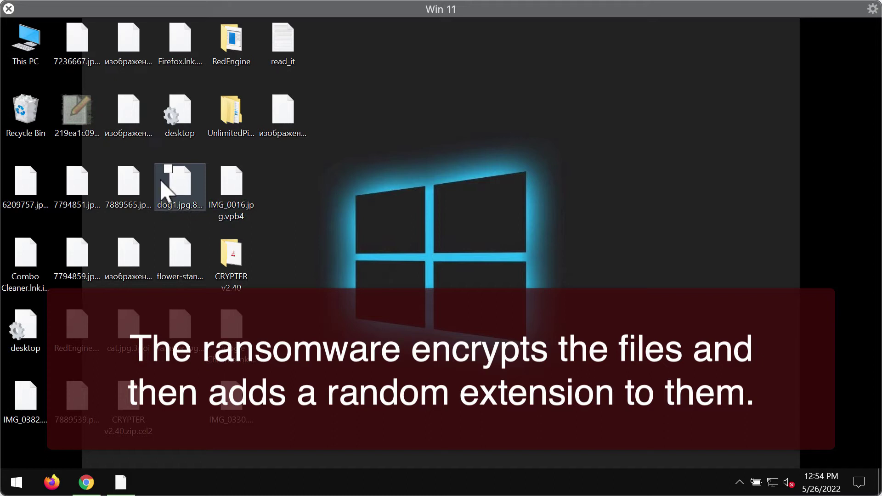
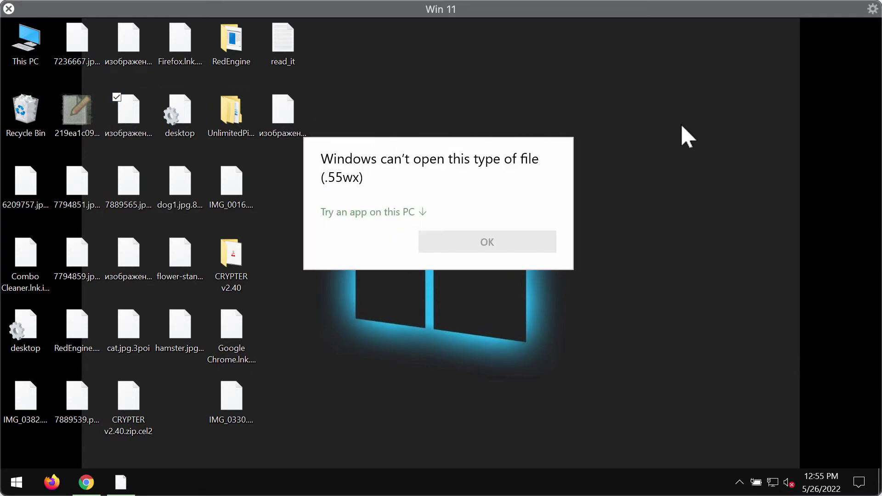
Try opening the encrypted .55wx and flower-stand.png.aycq files, dismissing each can't-open error
key(Escape)
double_click(176, 251)
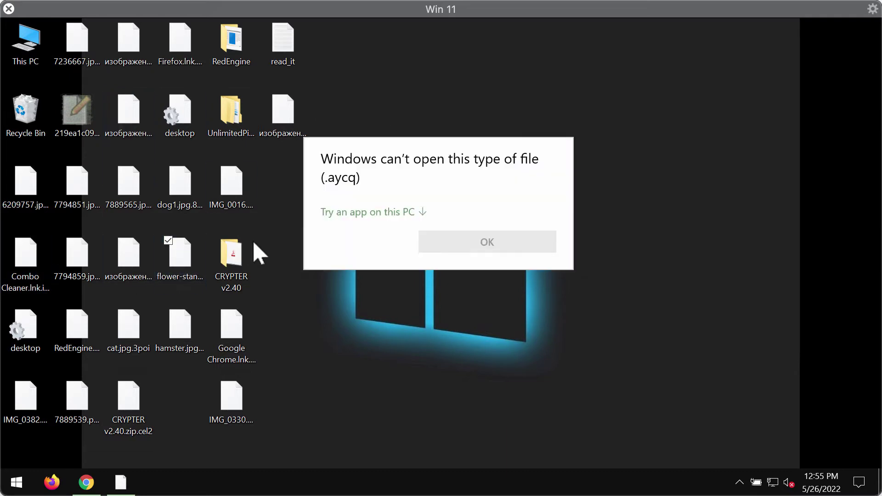
key(Escape)
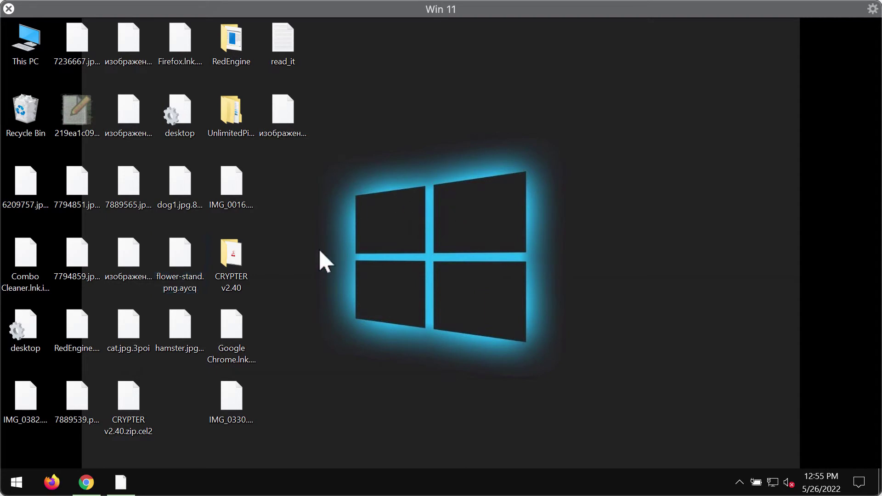
Open the read_it ransom note, move its Notepad window down-right, and click after the contact line
double_click(285, 48)
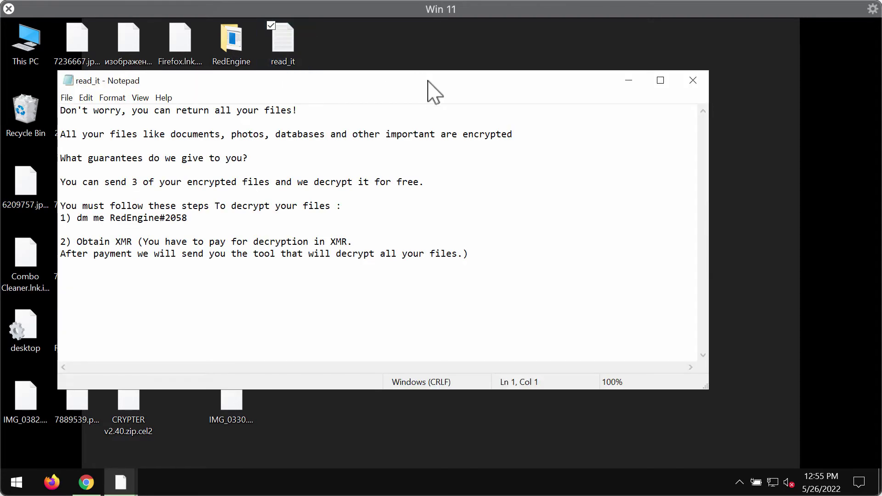
drag(439, 87, 562, 132)
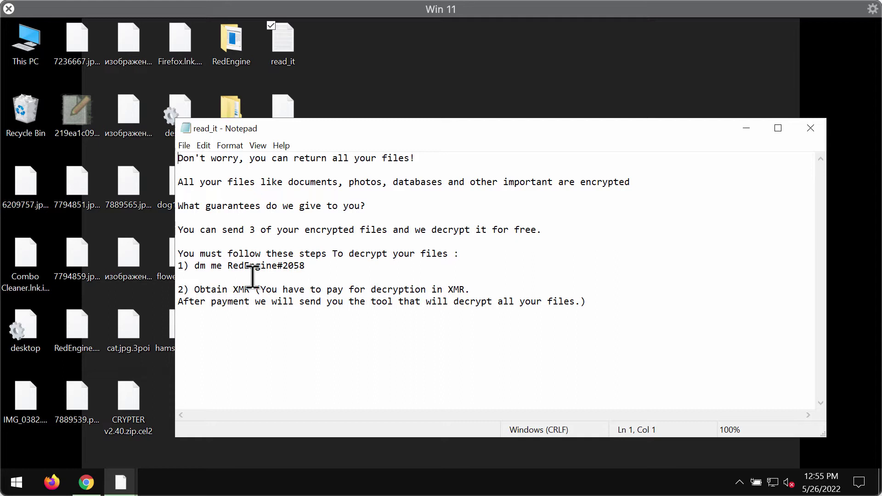
click(346, 269)
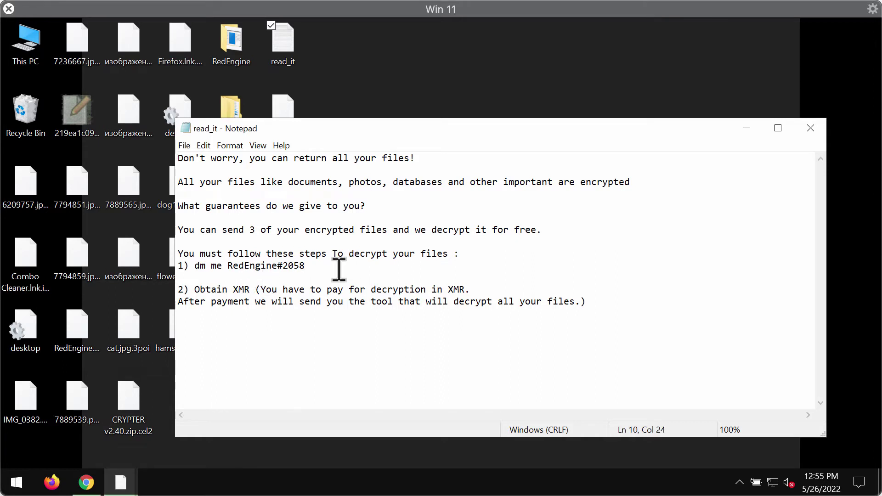
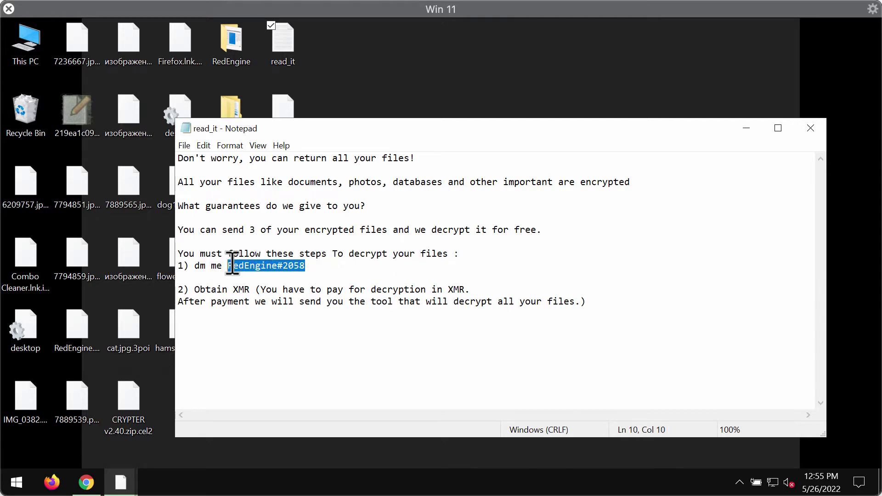
click(317, 254)
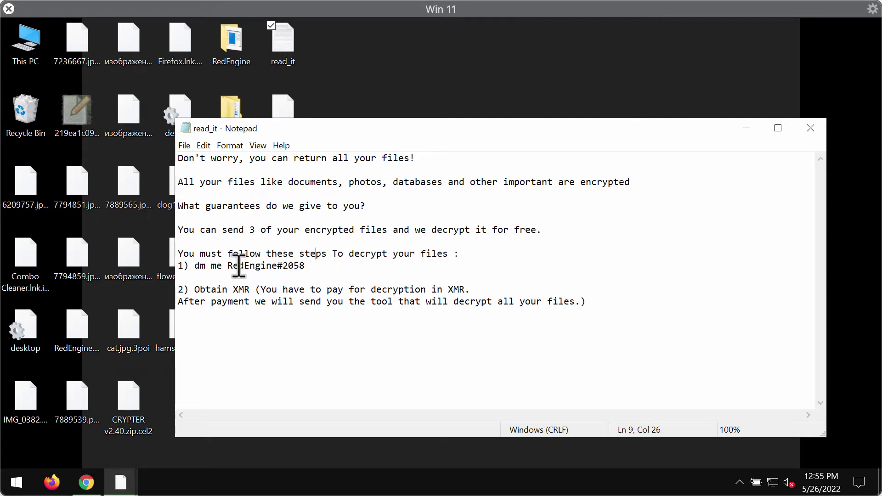
drag(228, 267, 276, 266)
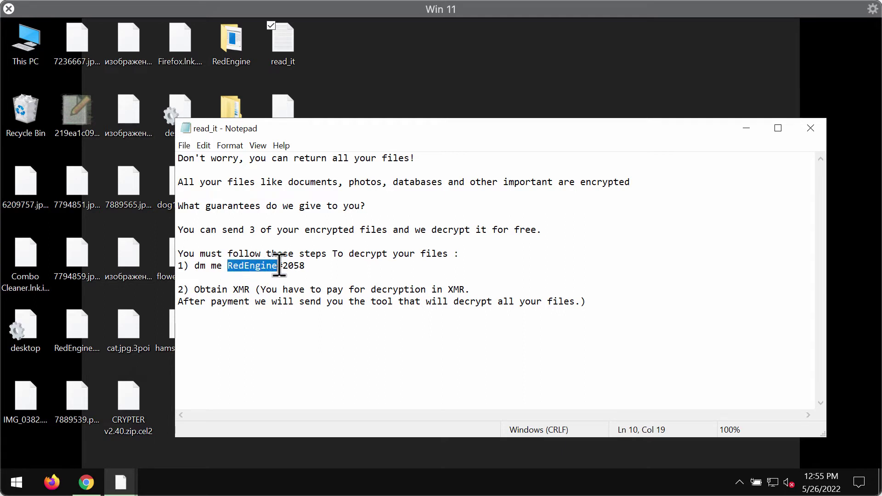
click(320, 265)
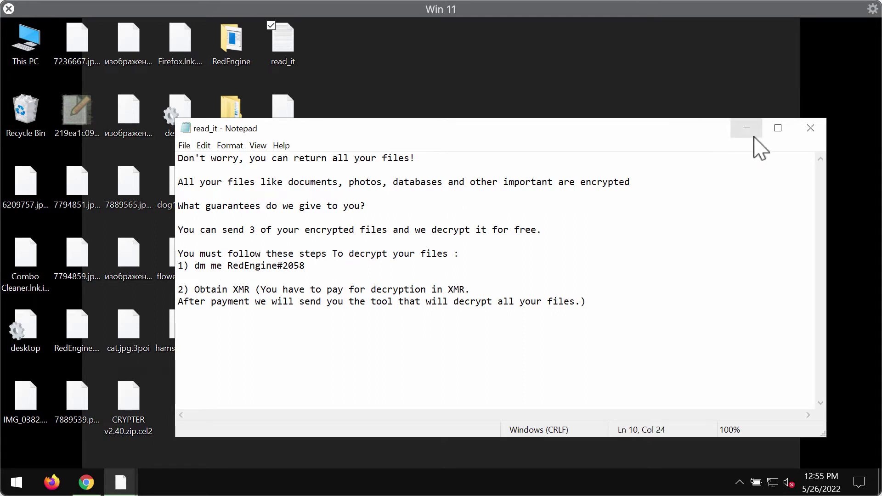
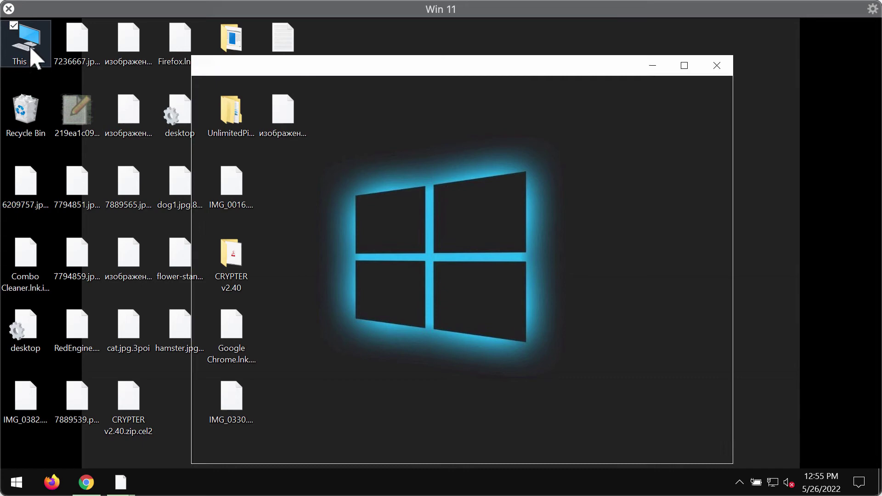
Run iexplore from C:\Program Files (x86)\Internet Explorer via This PC to launch Internet Explorer
double_click(417, 309)
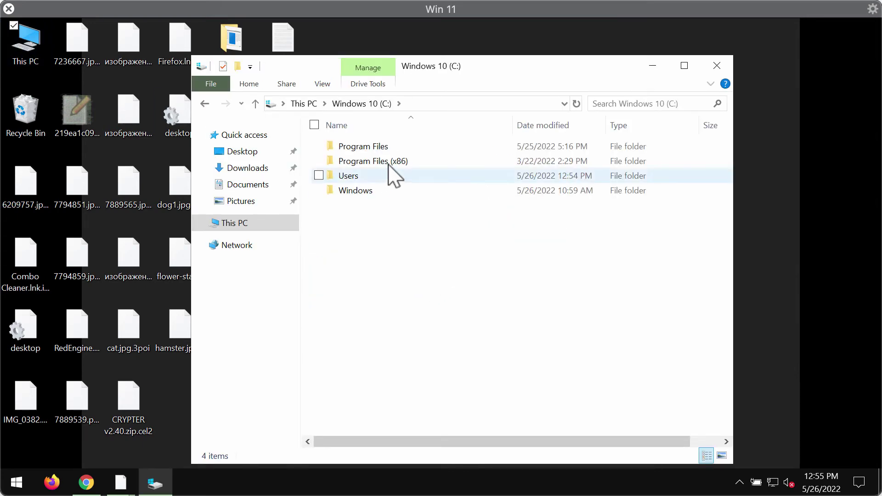
double_click(388, 161)
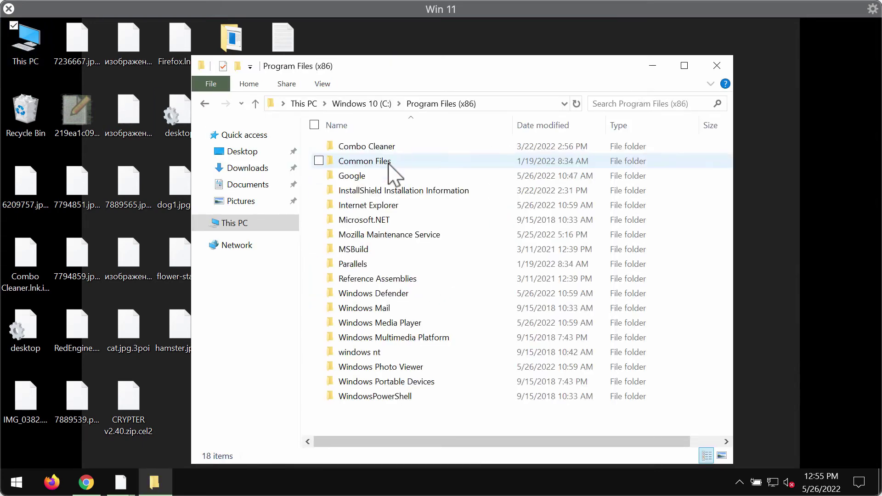
double_click(396, 205)
double_click(387, 279)
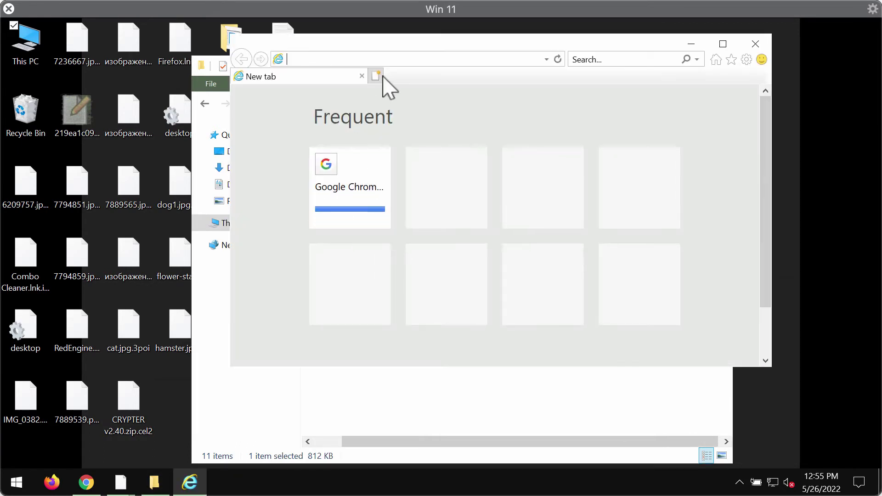
Load combocleaner.com in Internet Explorer, maximize the window, then minimize it to the desktop
text(c)
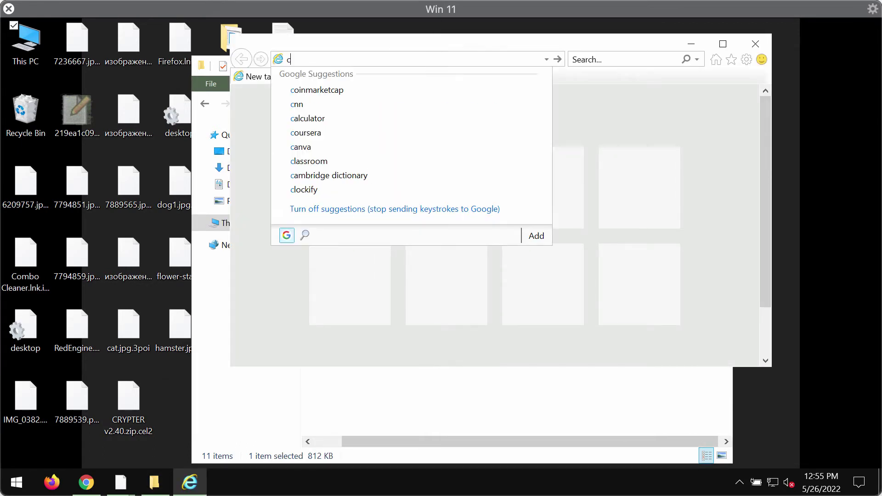
text(ombocleaner)
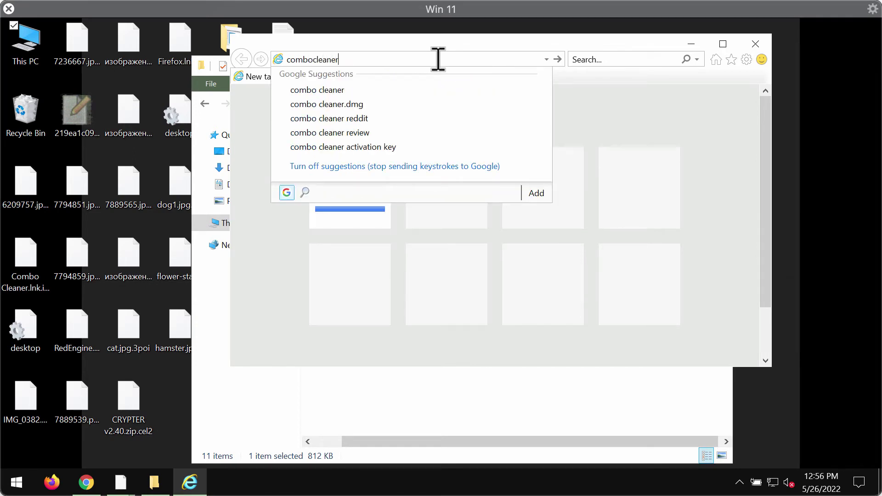
text(.)
text(com)
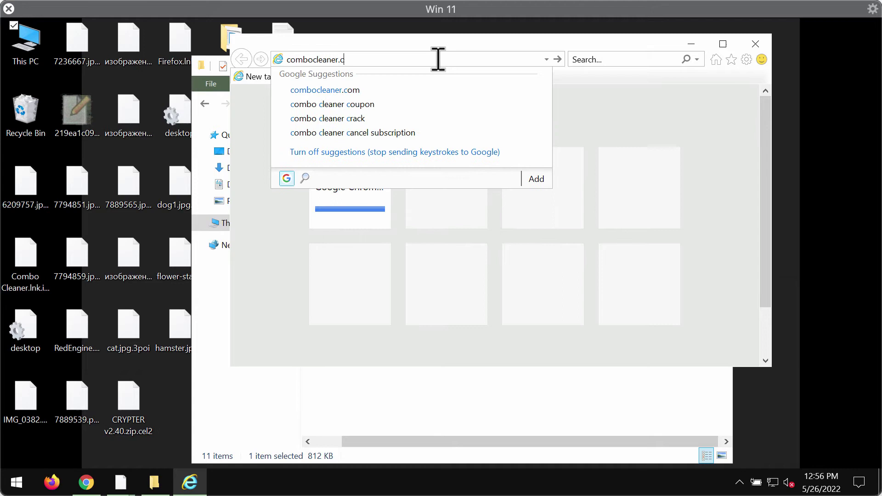
key(Return)
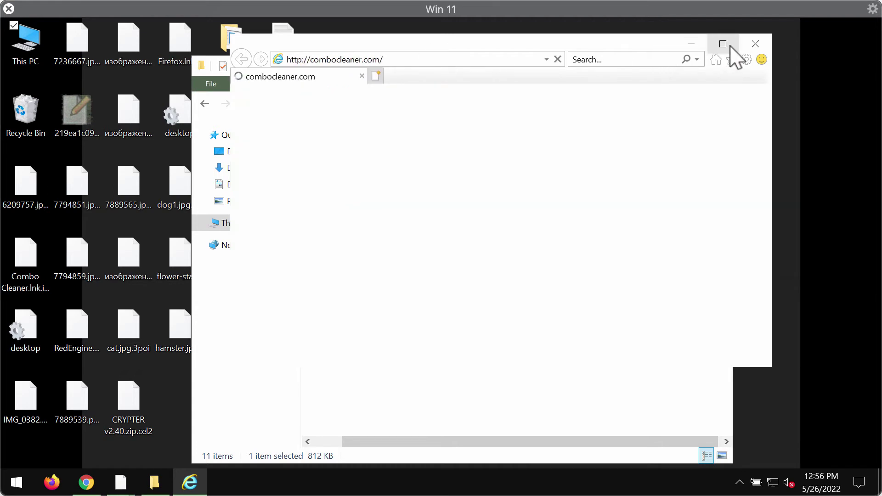
click(723, 44)
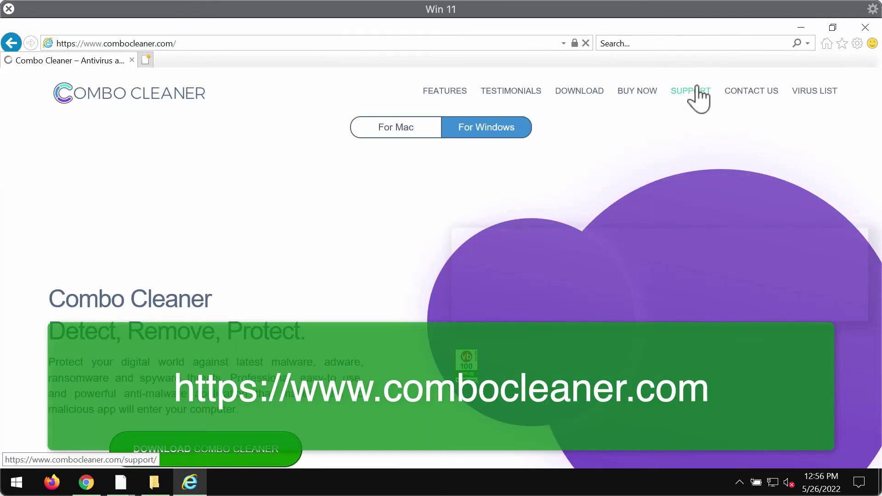
click(801, 27)
Close File Explorer and launch Combo Cleaner's Dashboard from the system tray's hidden icons
click(728, 71)
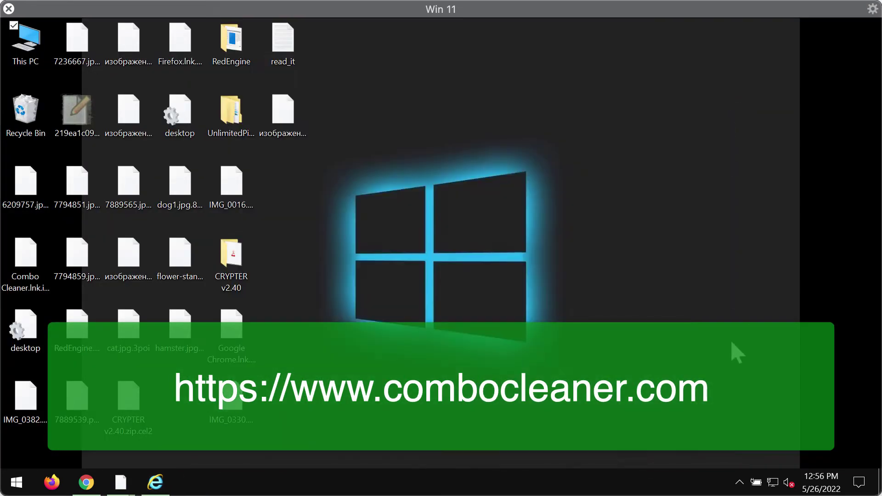
click(739, 482)
click(753, 454)
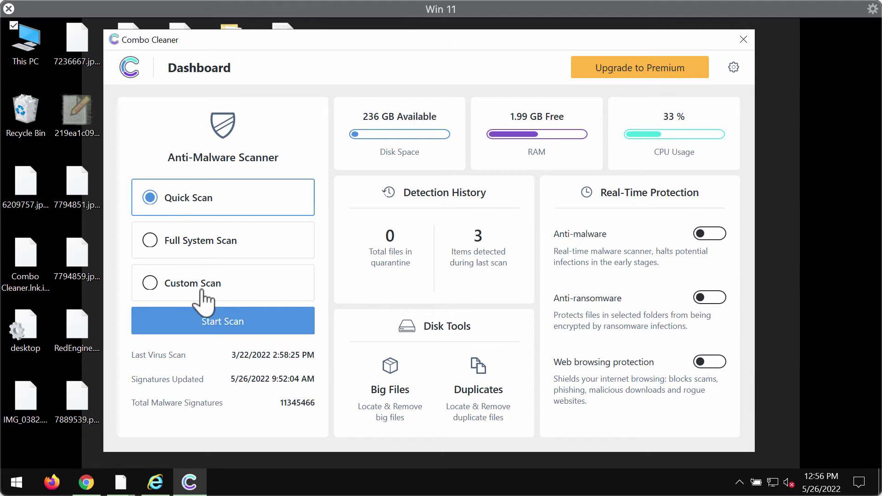
Start a Quick Scan from the Combo Cleaner Dashboard
click(247, 321)
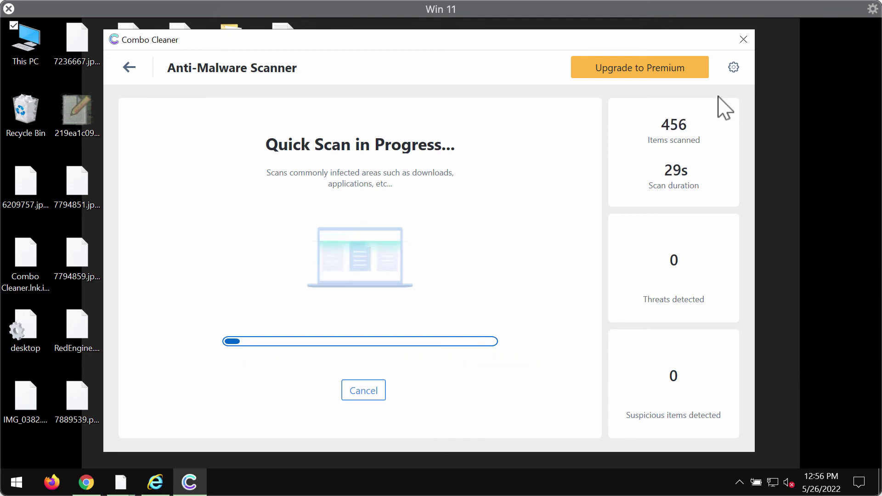
Check Settings' Anti-Ransomware tab, showing no protected folders or trusted programs, and return to the Dashboard
click(732, 68)
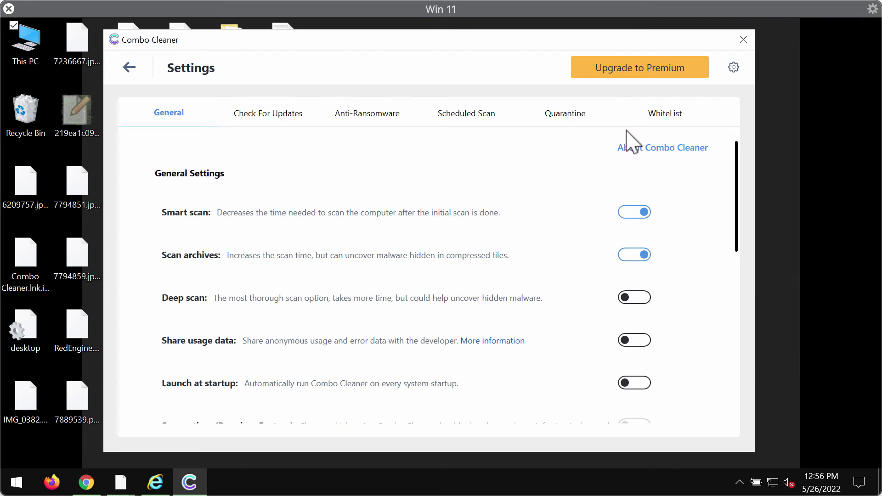
click(383, 118)
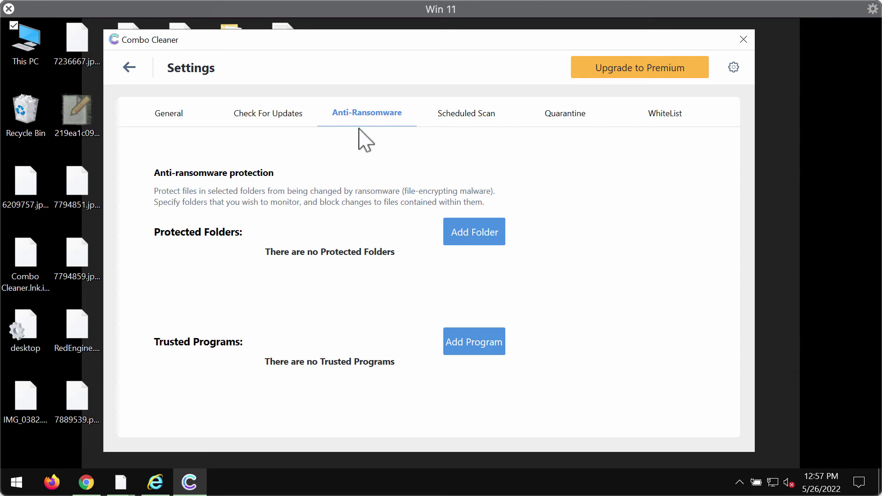
click(130, 69)
Reopen the running Quick Scan's progress view, now showing 4 threats detected
click(343, 338)
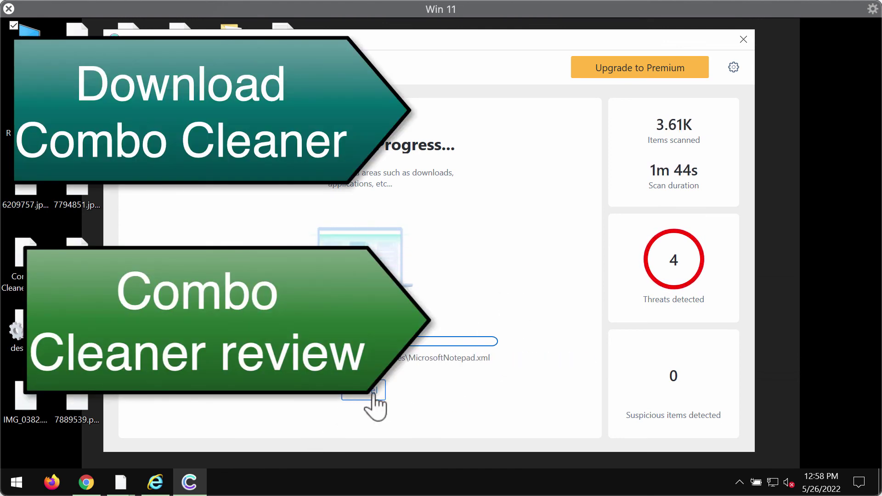
Decline cancelling so the Quick Scan finishes with 4 infected items, then open Upgrade to Premium
click(372, 396)
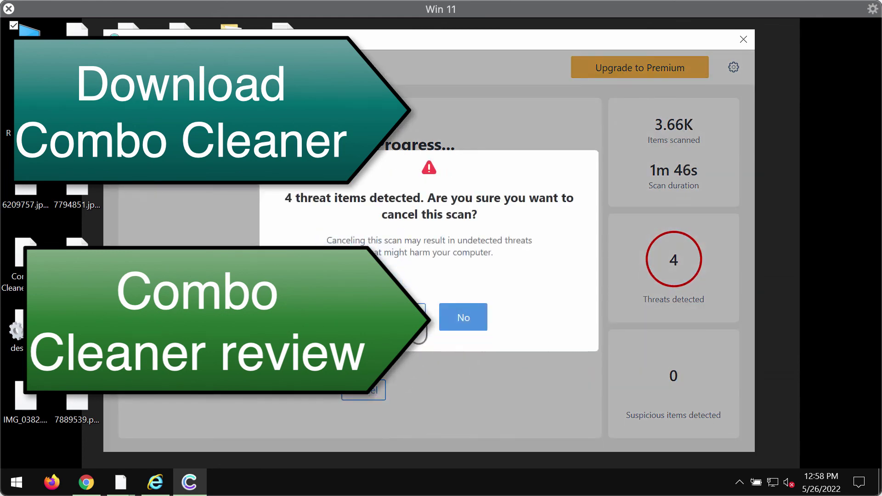
click(462, 316)
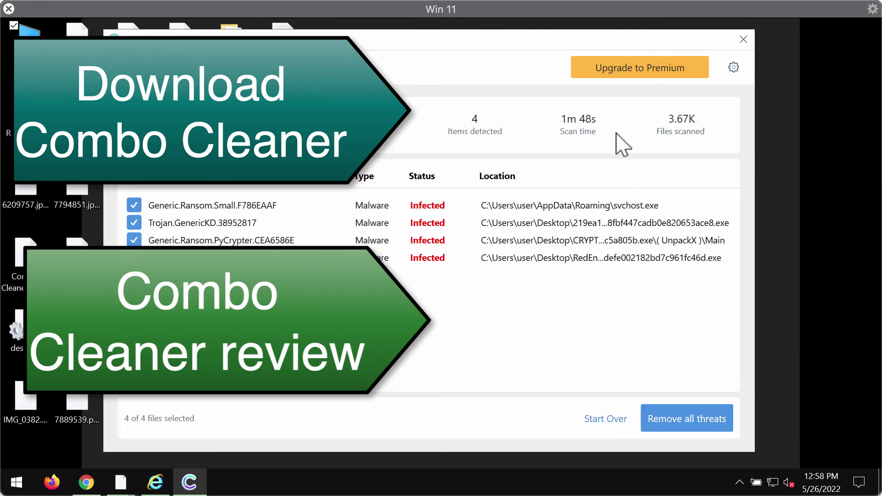
click(640, 73)
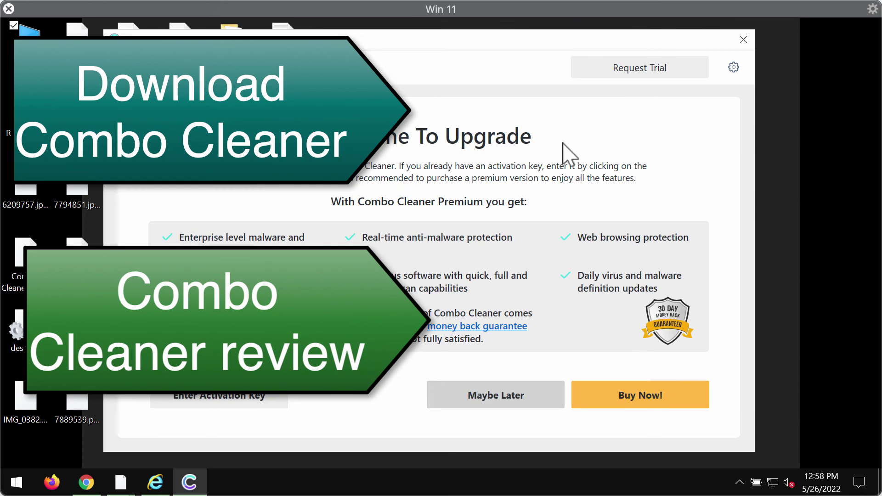